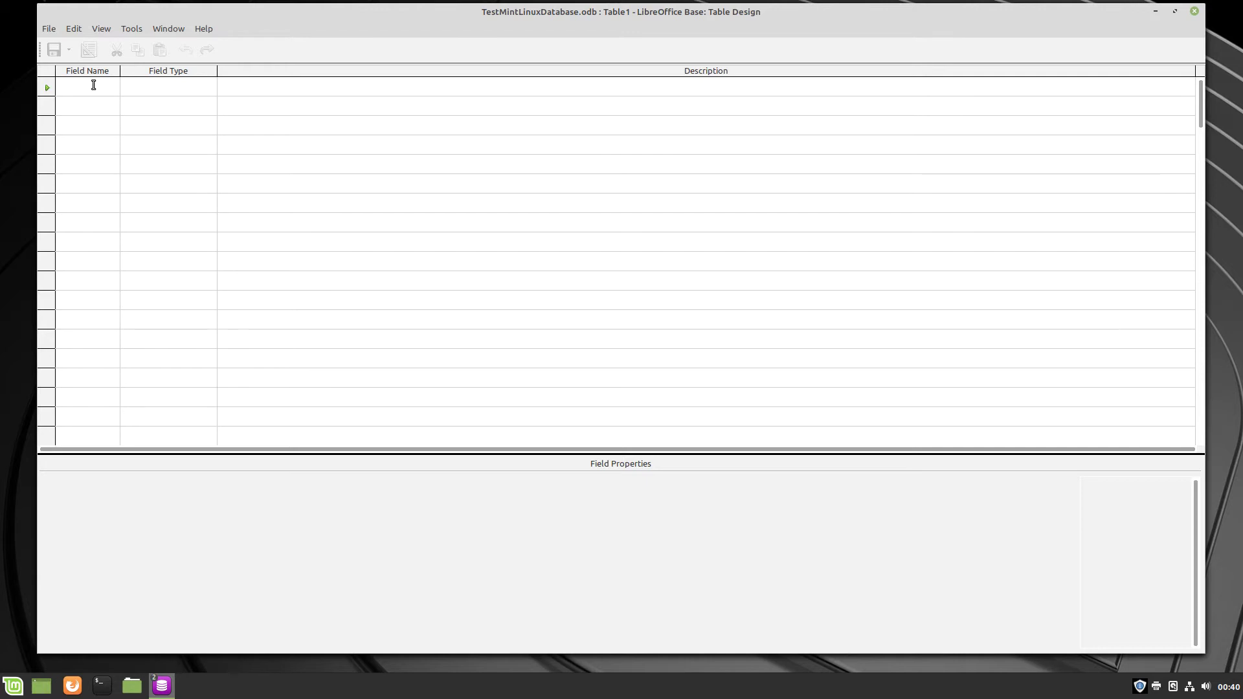
Pick lowercase q from the Special Character picker for the first field name.
right_click(96, 89)
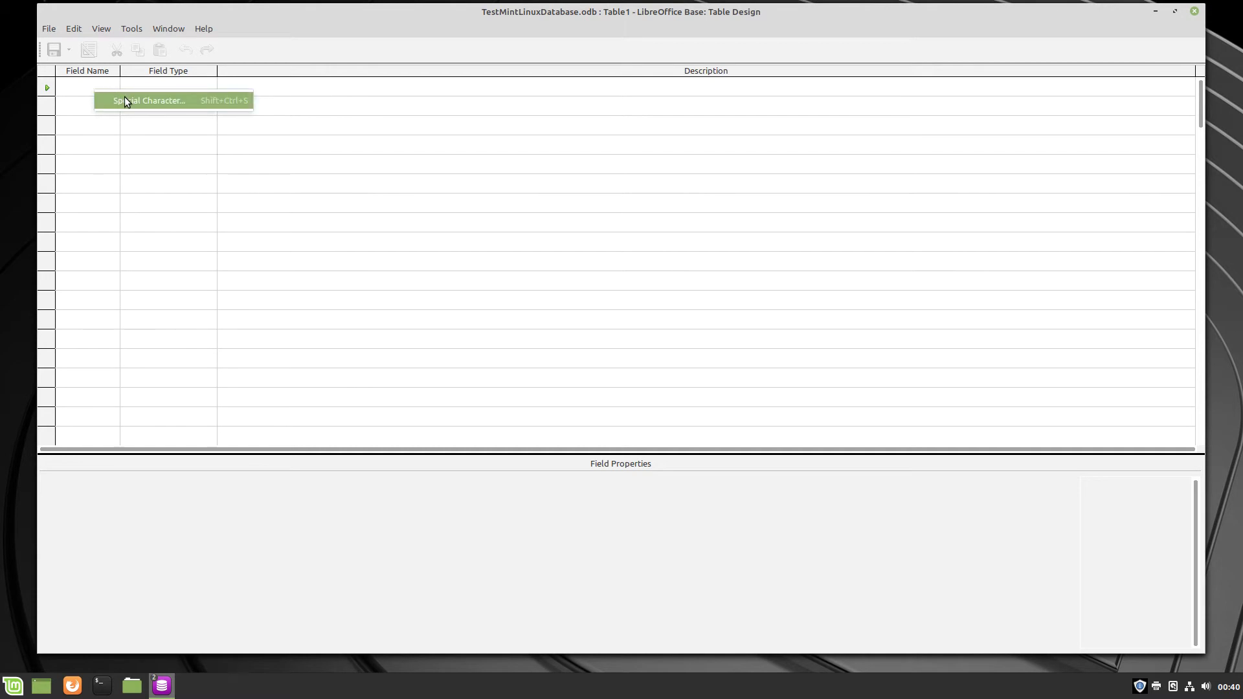
click(126, 98)
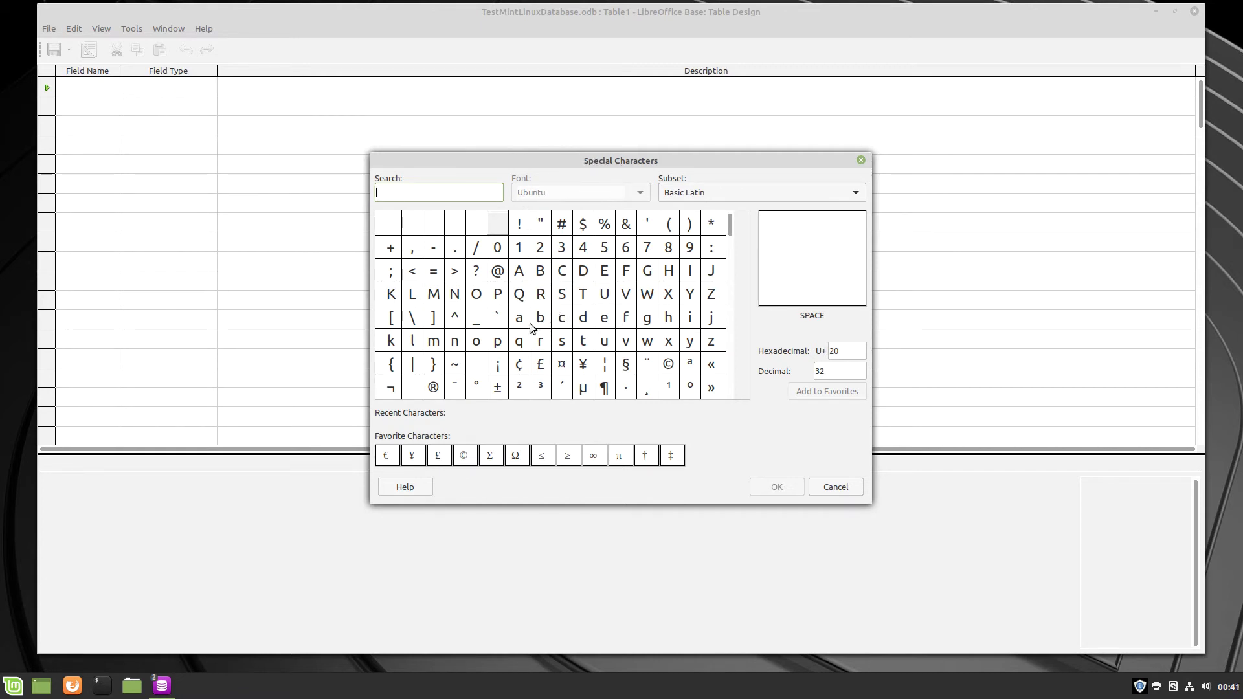
click(521, 344)
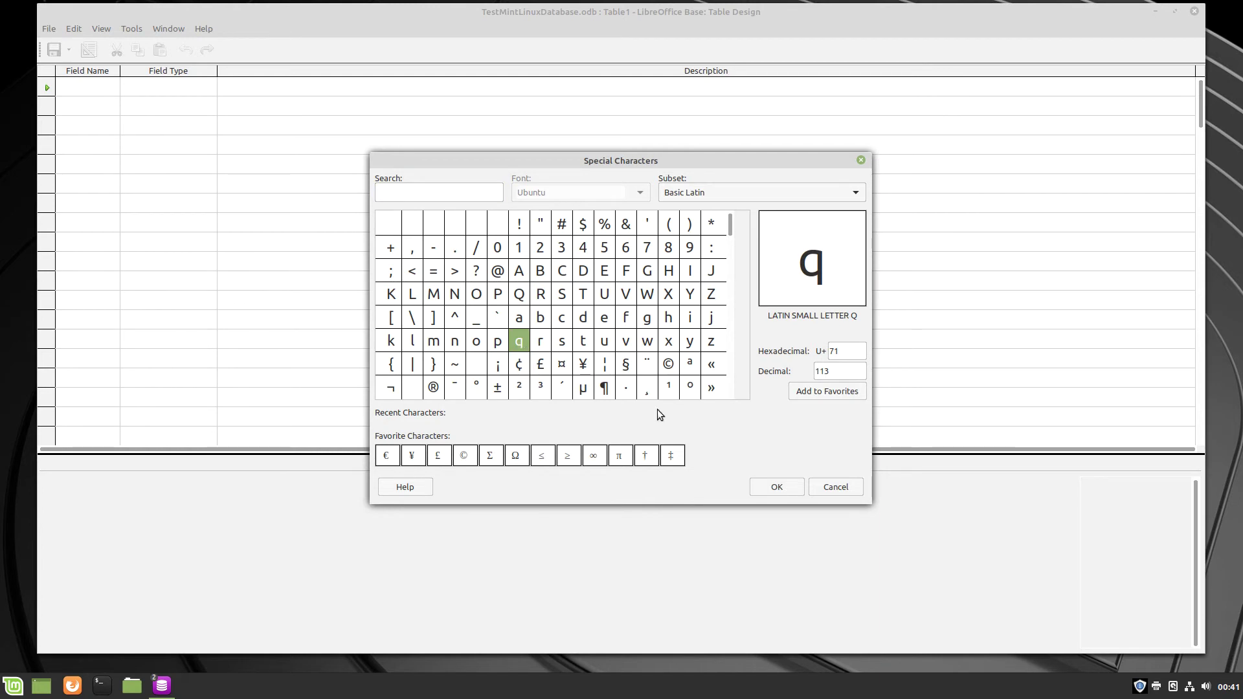
click(783, 487)
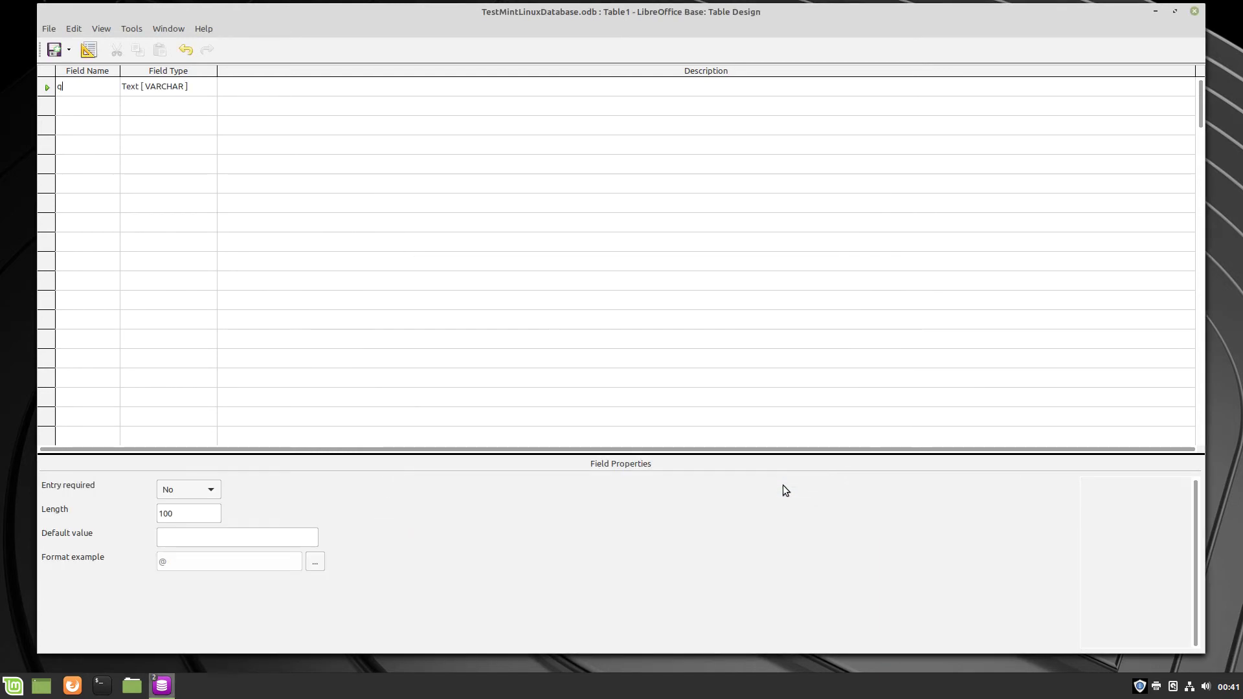